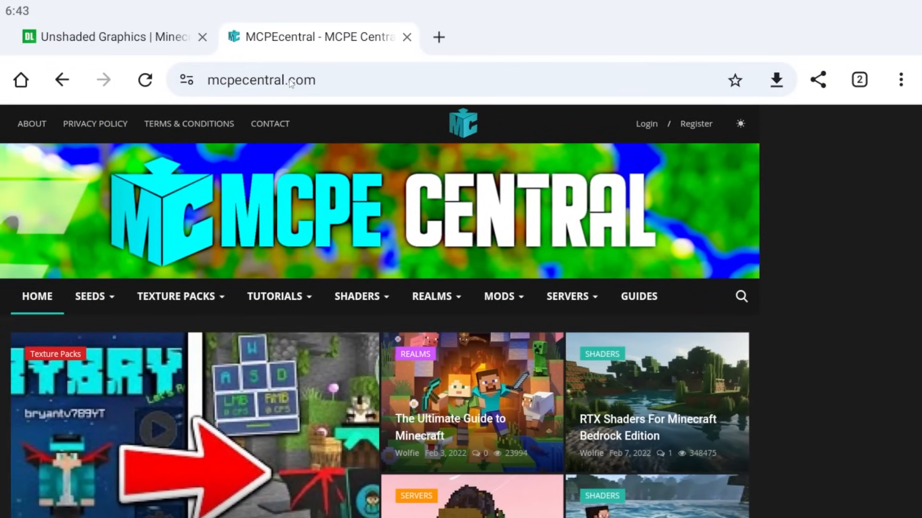
- Navigate from MCPE Central's shaders section to the Unshaded Graphics article's mcpedl download page
{"action": "left_click", "coordinate": [296, 80]}
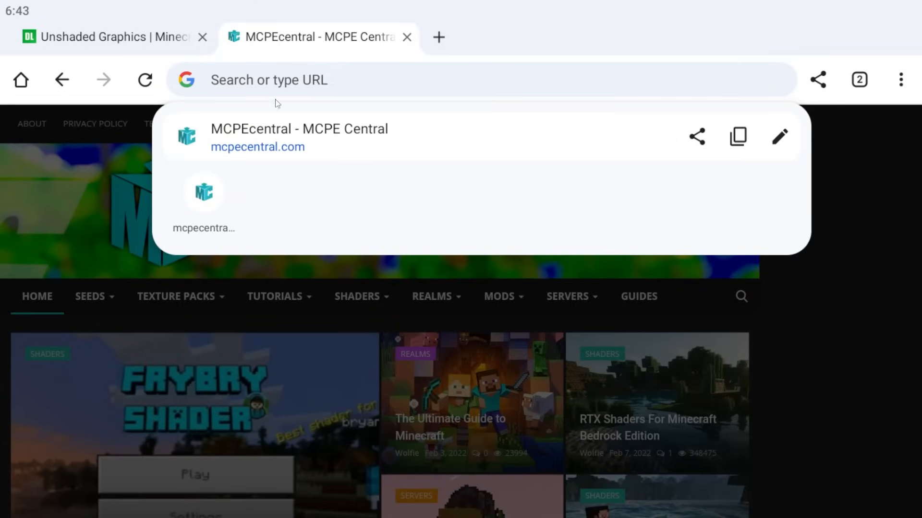
{"action": "left_click", "coordinate": [124, 181]}
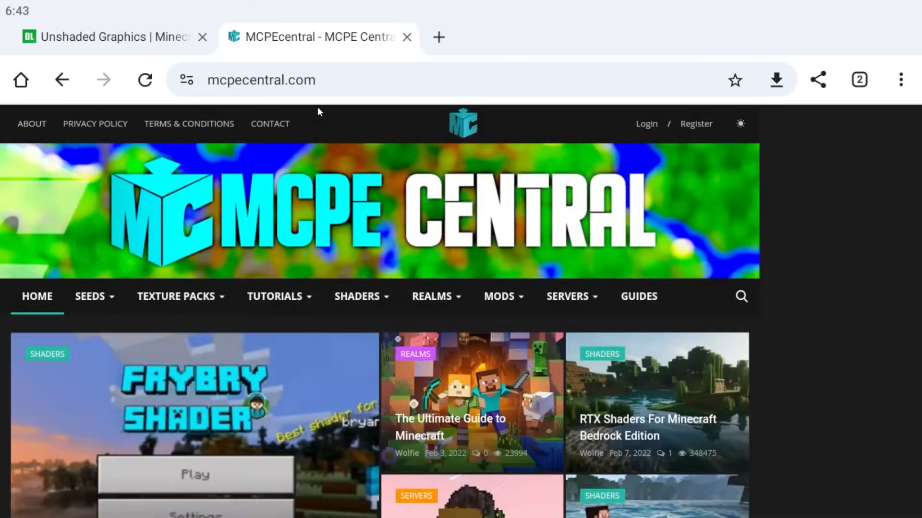
{"action": "scroll", "coordinate": [317, 216], "scroll_direction": "down", "scroll_amount": 2}
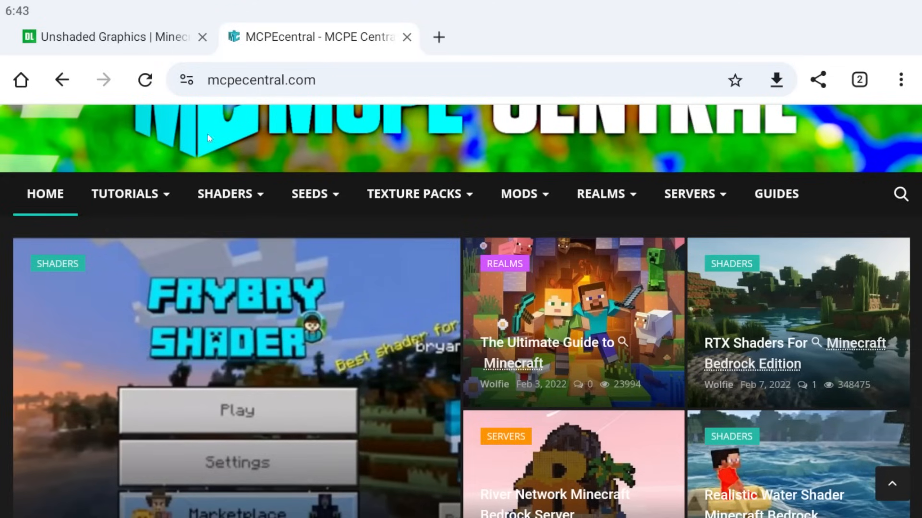
{"action": "left_click", "coordinate": [224, 194]}
{"action": "scroll", "coordinate": [552, 315], "scroll_direction": "down", "scroll_amount": 4}
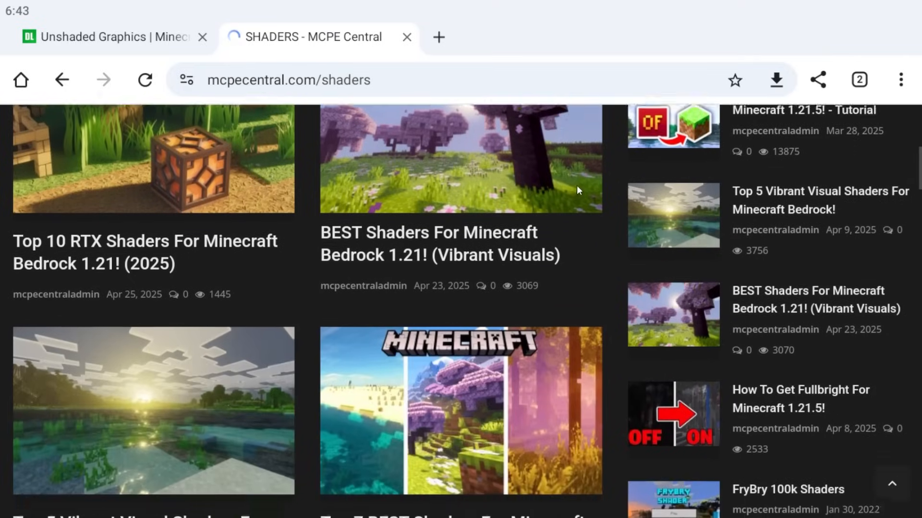
{"action": "scroll", "coordinate": [542, 374], "scroll_direction": "down", "scroll_amount": 3}
{"action": "left_click", "coordinate": [542, 374]}
{"action": "scroll", "coordinate": [560, 345], "scroll_direction": "down", "scroll_amount": 5}
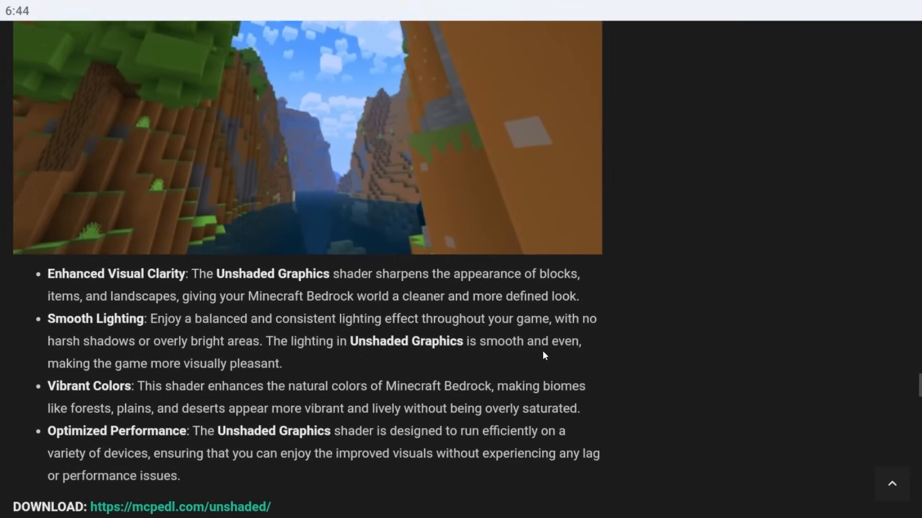
{"action": "scroll", "coordinate": [547, 356], "scroll_direction": "down", "scroll_amount": 5}
{"action": "scroll", "coordinate": [551, 252], "scroll_direction": "up", "scroll_amount": 3}
{"action": "scroll", "coordinate": [499, 334], "scroll_direction": "up", "scroll_amount": 3}
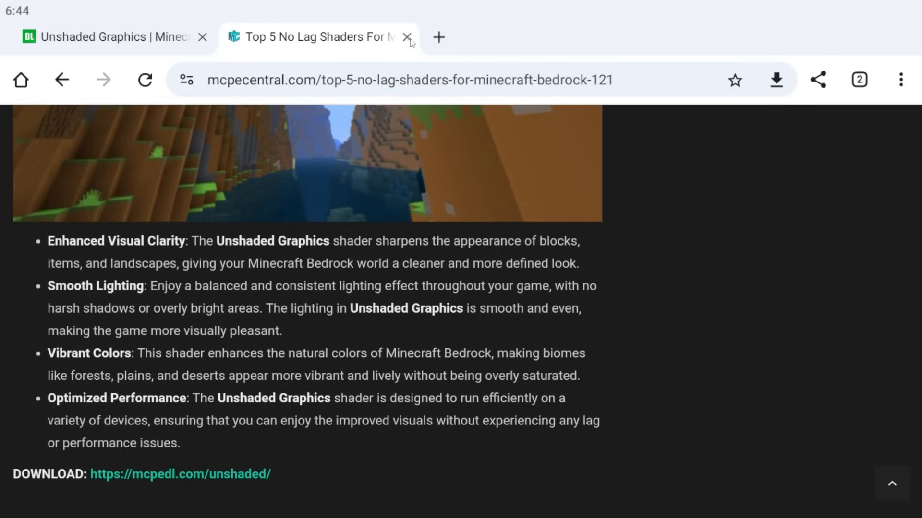
{"action": "left_click", "coordinate": [231, 473]}
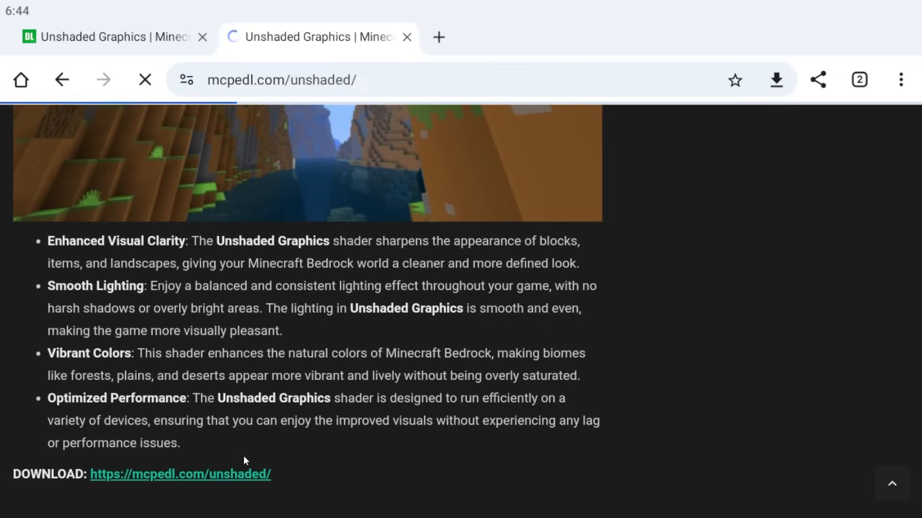
{"action": "scroll", "coordinate": [162, 331], "scroll_direction": "down", "scroll_amount": 5}
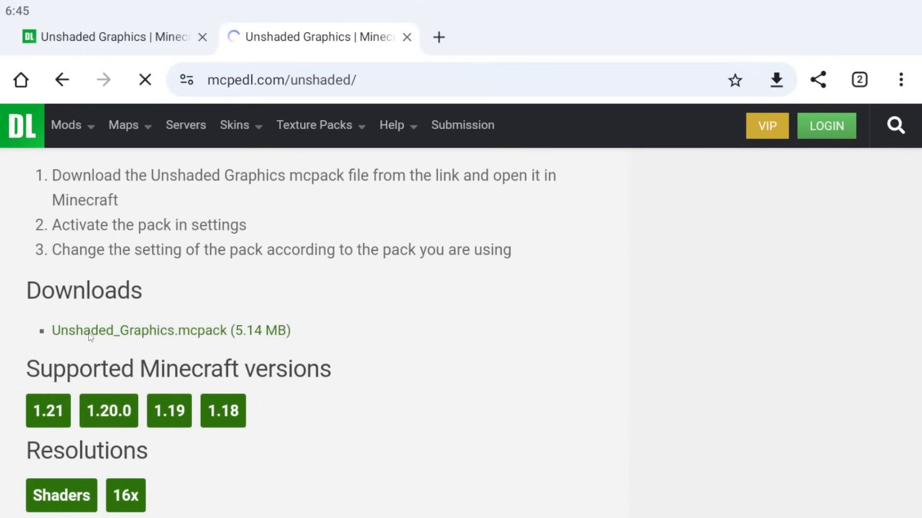
- From the home screen, find File Manager Plus in the app store and launch it
{"action": "key", "text": "super"}
{"action": "left_click", "coordinate": [261, 148]}
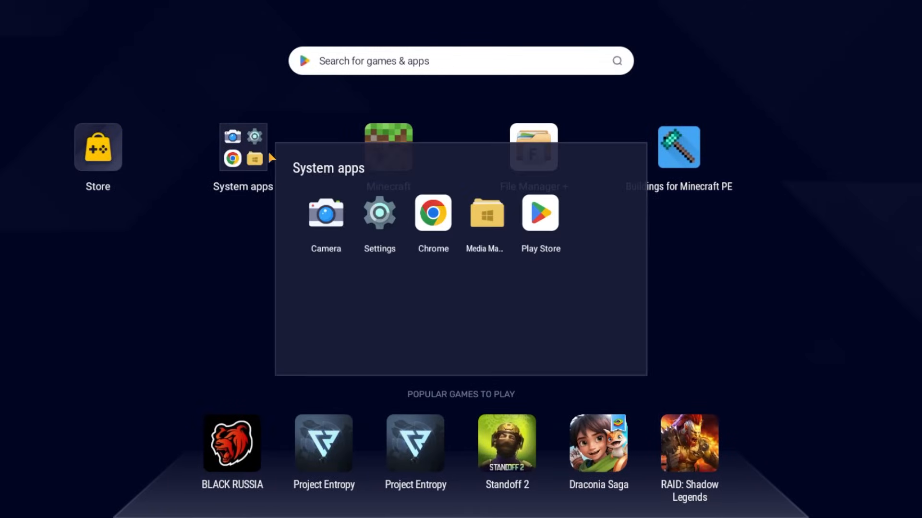
{"action": "left_click", "coordinate": [540, 216]}
{"action": "type", "text": "file manager"}
{"action": "key", "text": "Return"}
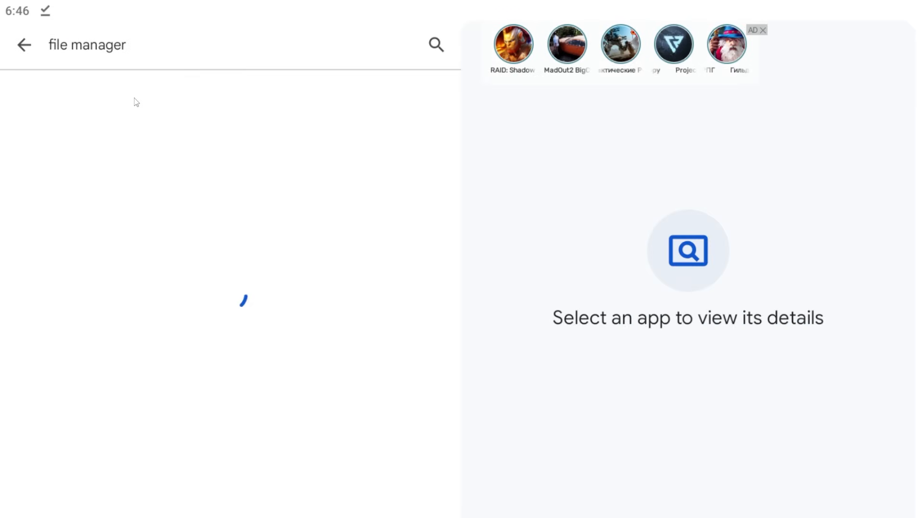
{"action": "scroll", "coordinate": [170, 180], "scroll_direction": "down", "scroll_amount": 5}
{"action": "left_click", "coordinate": [171, 166]}
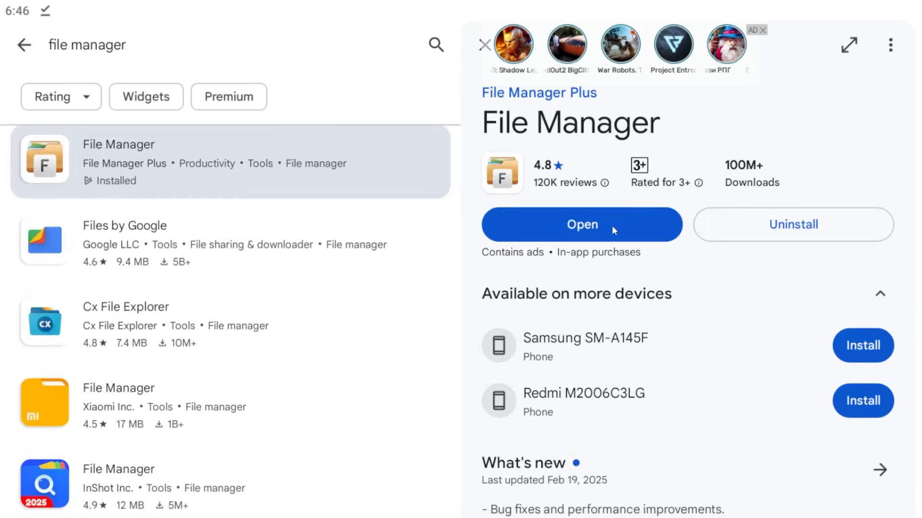
{"action": "left_click", "coordinate": [612, 223]}
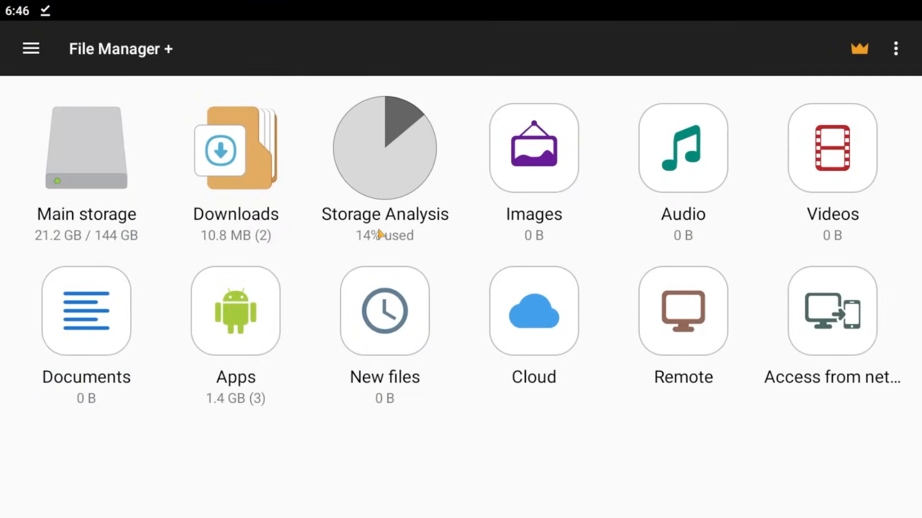
- In Downloads, start renaming the Unshaded_Graphics.mcpack file
{"action": "left_click", "coordinate": [234, 151]}
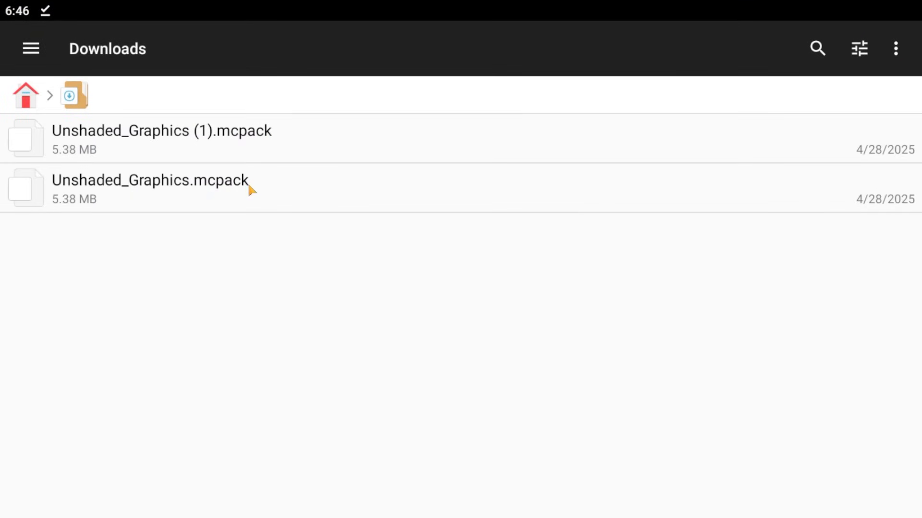
{"action": "left_click", "coordinate": [336, 135]}
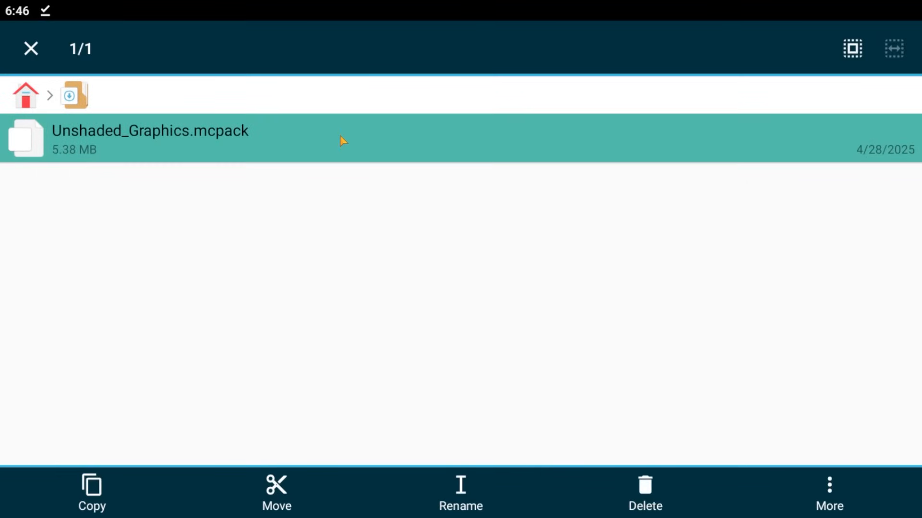
{"action": "left_click", "coordinate": [461, 497]}
{"action": "left_click", "coordinate": [568, 273]}
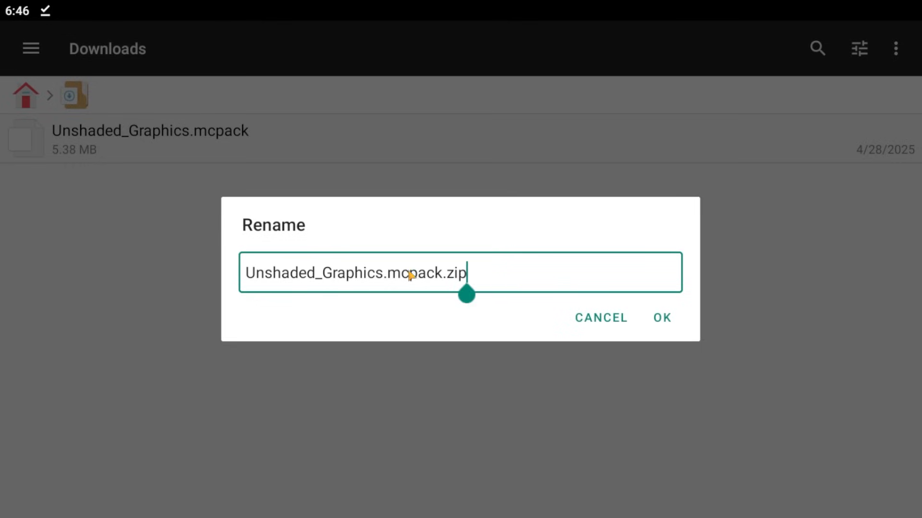
- Remove the .zip ending so the name is Unshaded_Graphics.mcpack and confirm
{"action": "key", "text": "BackSpace"}
{"action": "key", "text": "BackSpace"}
{"action": "key", "text": "BackSpace"}
{"action": "key", "text": "BackSpace"}
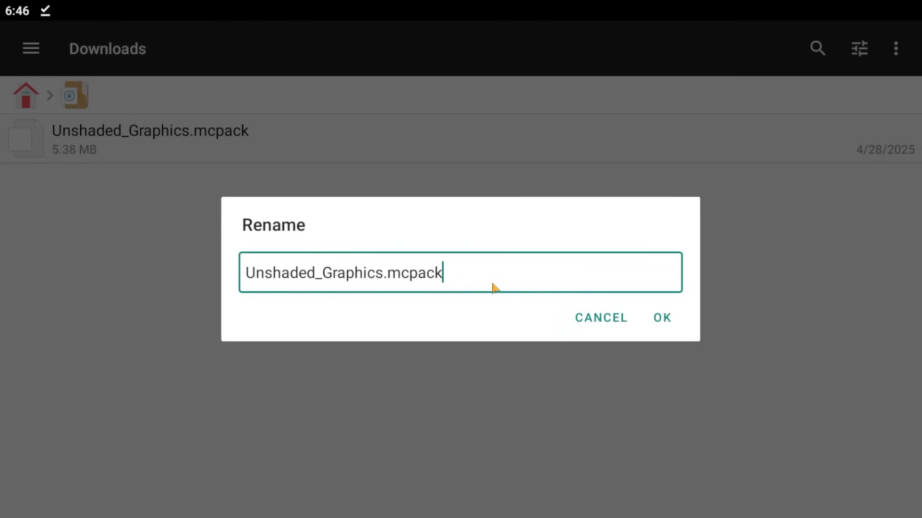
{"action": "double_click", "coordinate": [408, 276]}
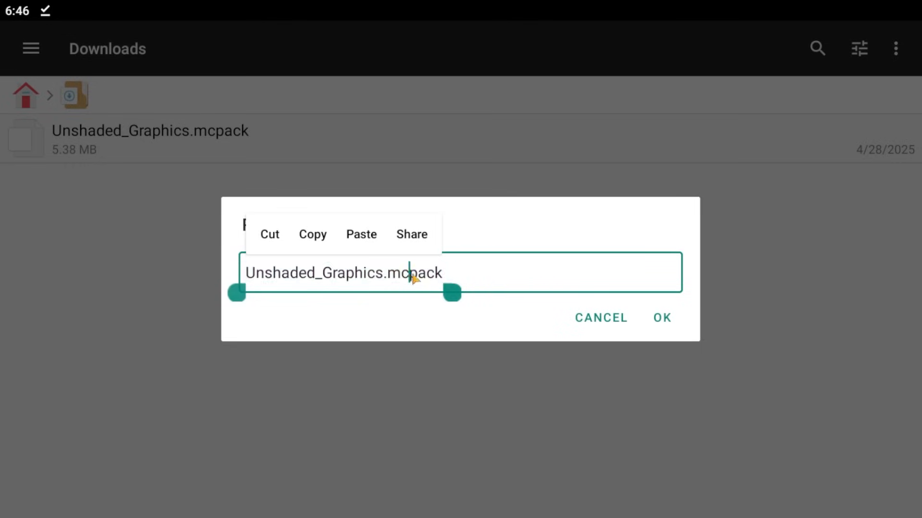
{"action": "left_click", "coordinate": [442, 273]}
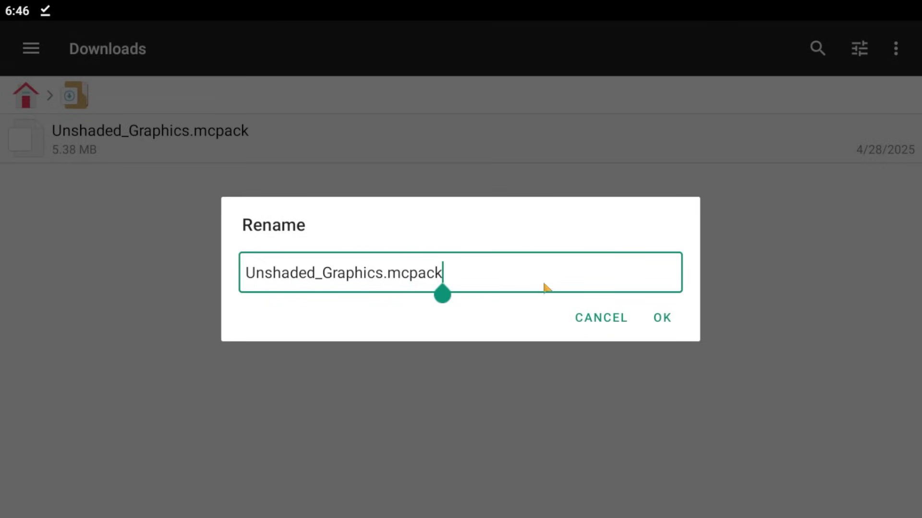
{"action": "left_click", "coordinate": [665, 318]}
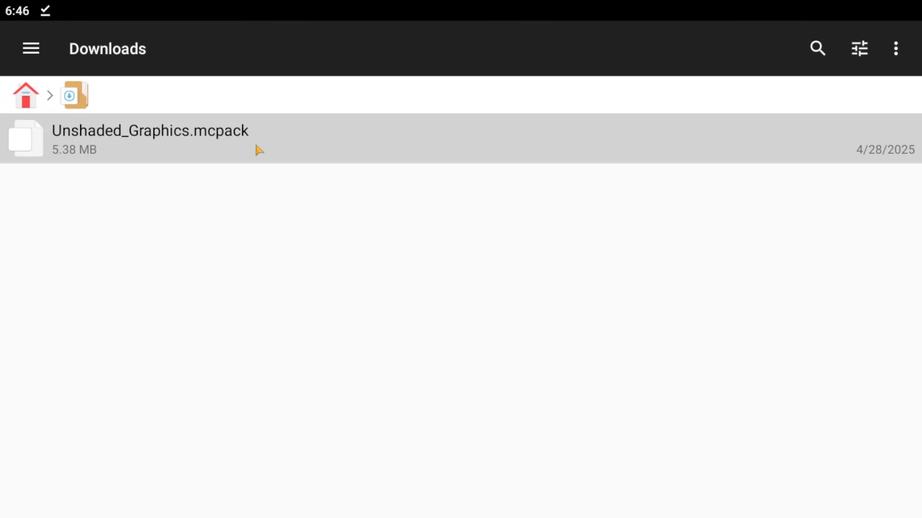
- Use Open with on Unshaded_Graphics.mcpack to launch it in Minecraft and start the import
{"action": "left_click", "coordinate": [284, 155]}
{"action": "left_click", "coordinate": [827, 502]}
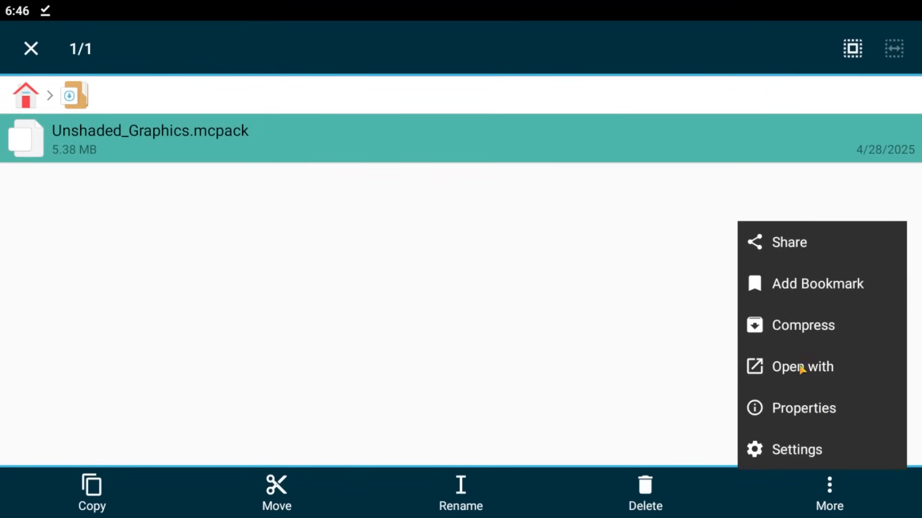
{"action": "left_click", "coordinate": [825, 372]}
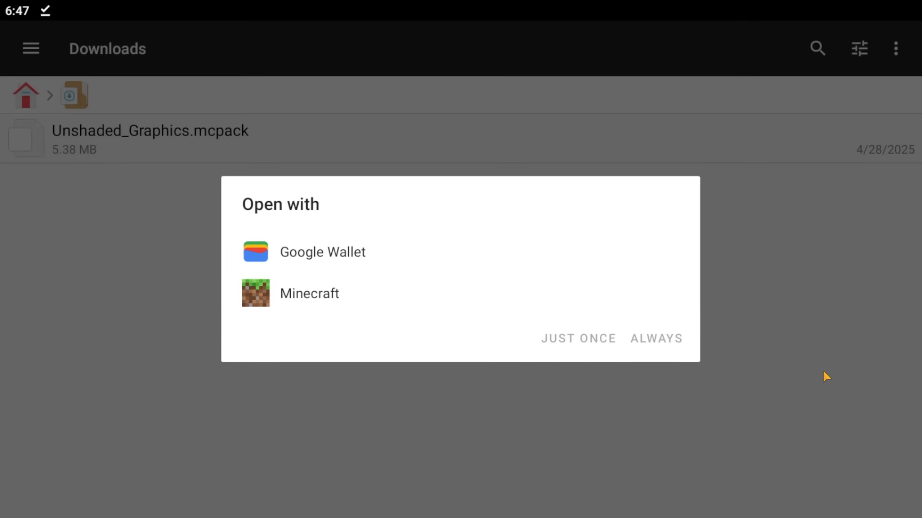
{"action": "left_click", "coordinate": [338, 293]}
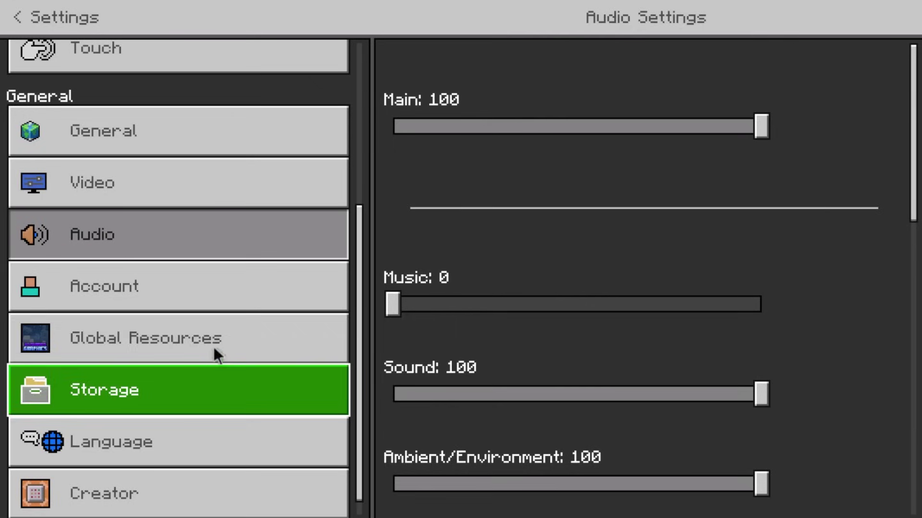
- In Global Resources, expand My Packs and select the Unshaded Graphics pack
{"action": "left_click", "coordinate": [214, 346]}
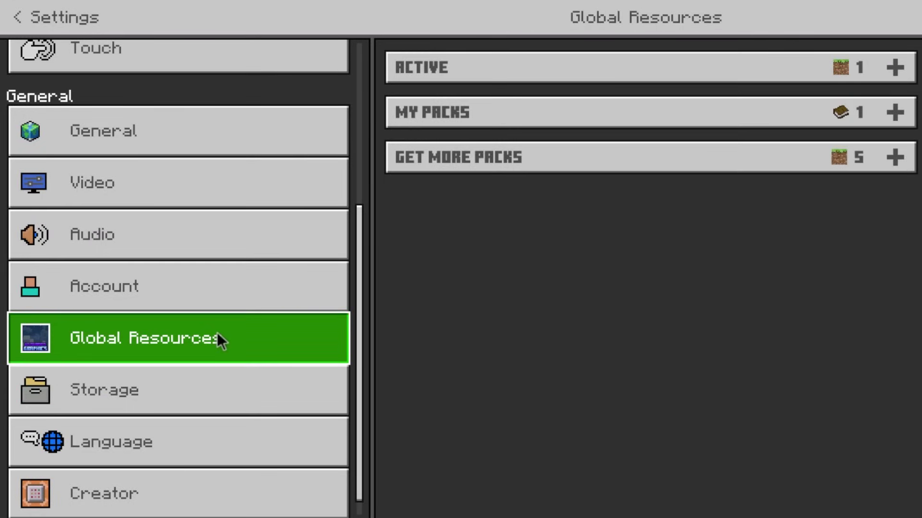
{"action": "left_click", "coordinate": [748, 115]}
{"action": "left_click", "coordinate": [699, 163]}
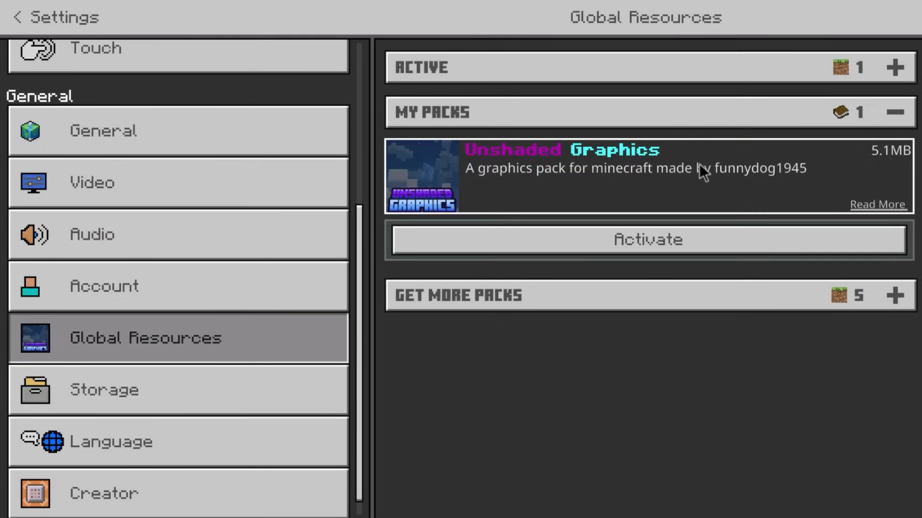